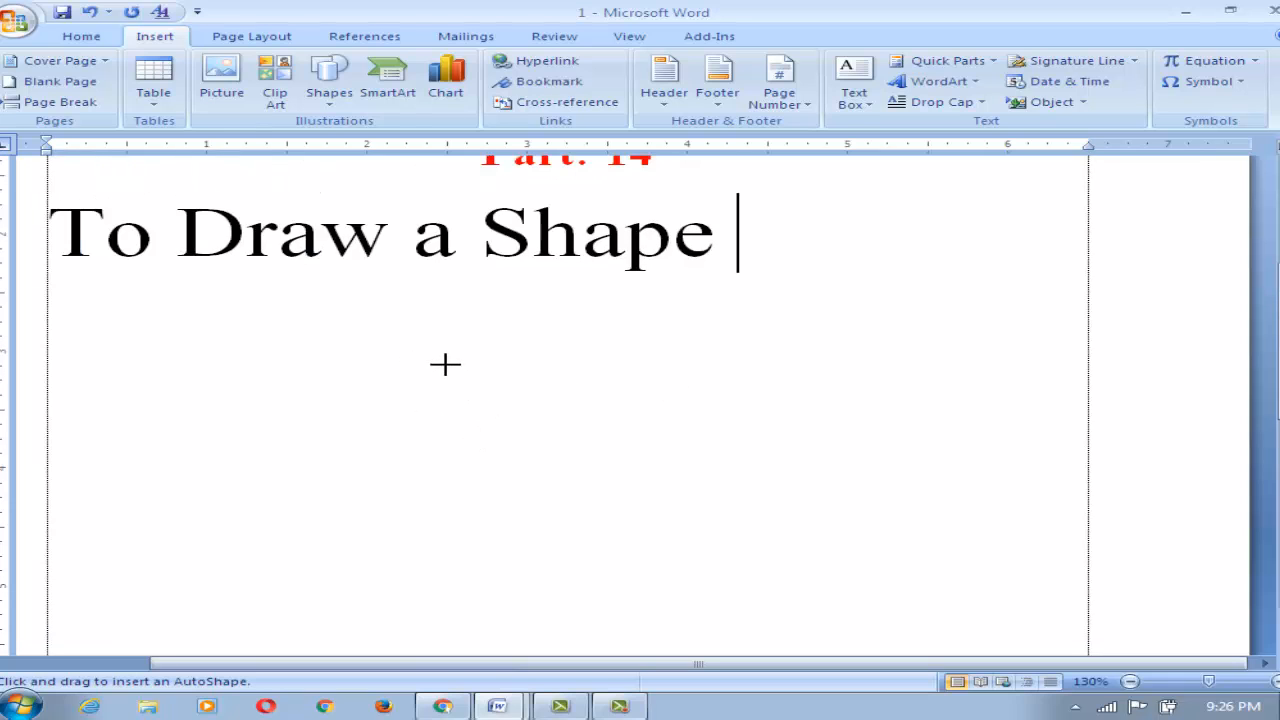
Draw a rectangle about 2.15" high and 2.73" wide below the heading and shift it slightly toward the page's centre
{"action": "mouse_move", "coordinate": [443, 356]}
{"action": "left_mouse_down"}
{"action": "mouse_move", "coordinate": [731, 483]}
{"action": "mouse_move", "coordinate": [856, 568]}
{"action": "mouse_move", "coordinate": [882, 607]}
{"action": "left_mouse_up"}
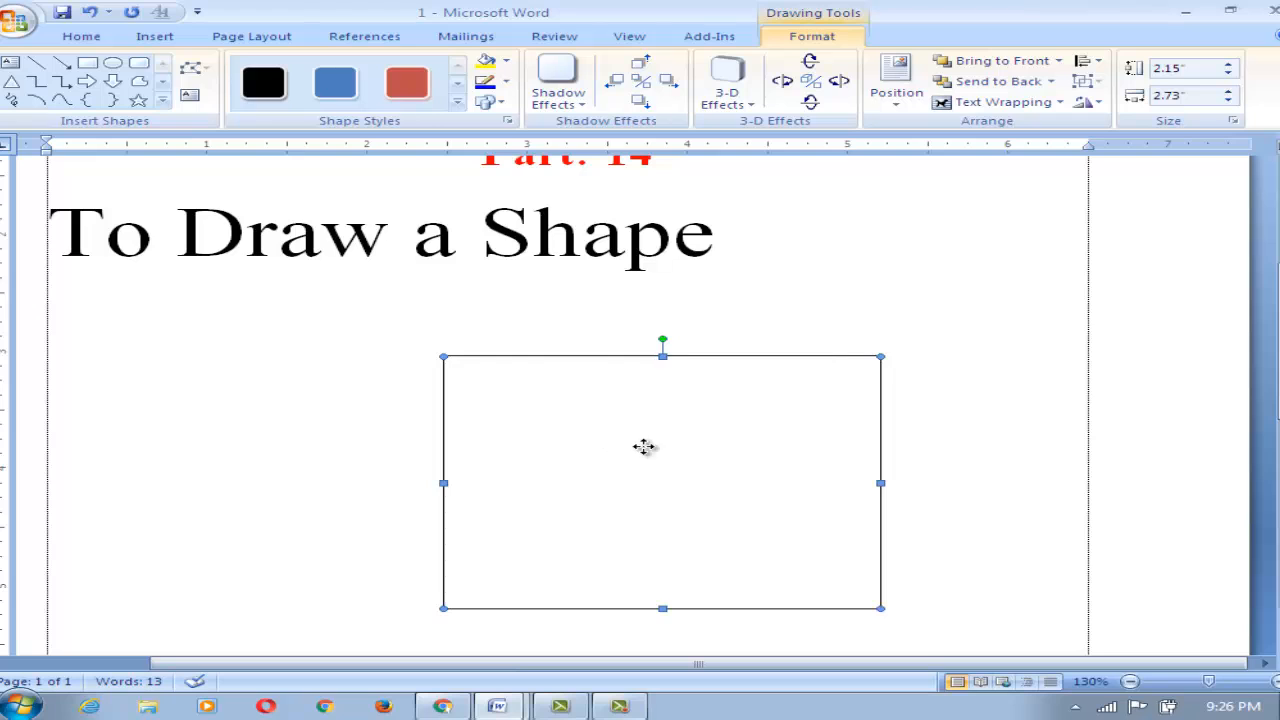
{"action": "left_click_drag", "start_coordinate": [646, 446], "coordinate": [588, 458]}
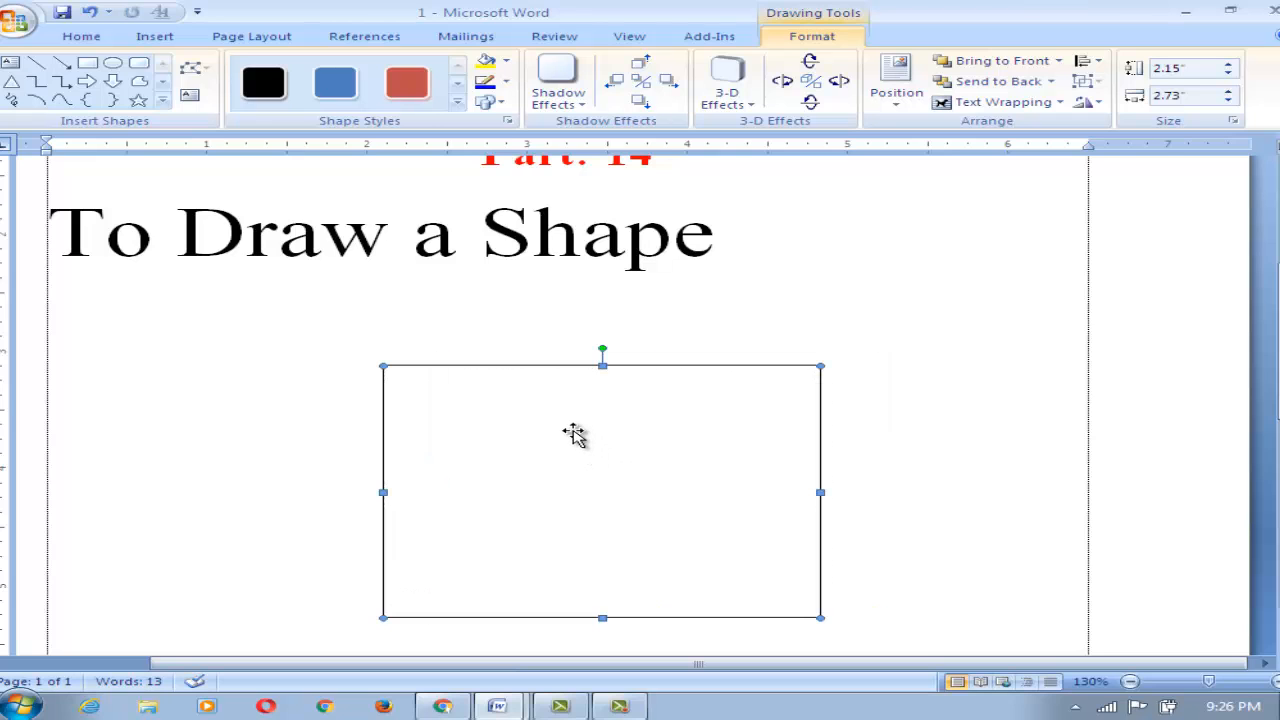
Draw an isosceles triangle about 1" high and 1.16" wide and place it on the rectangle's top edge
{"action": "left_click", "coordinate": [154, 36]}
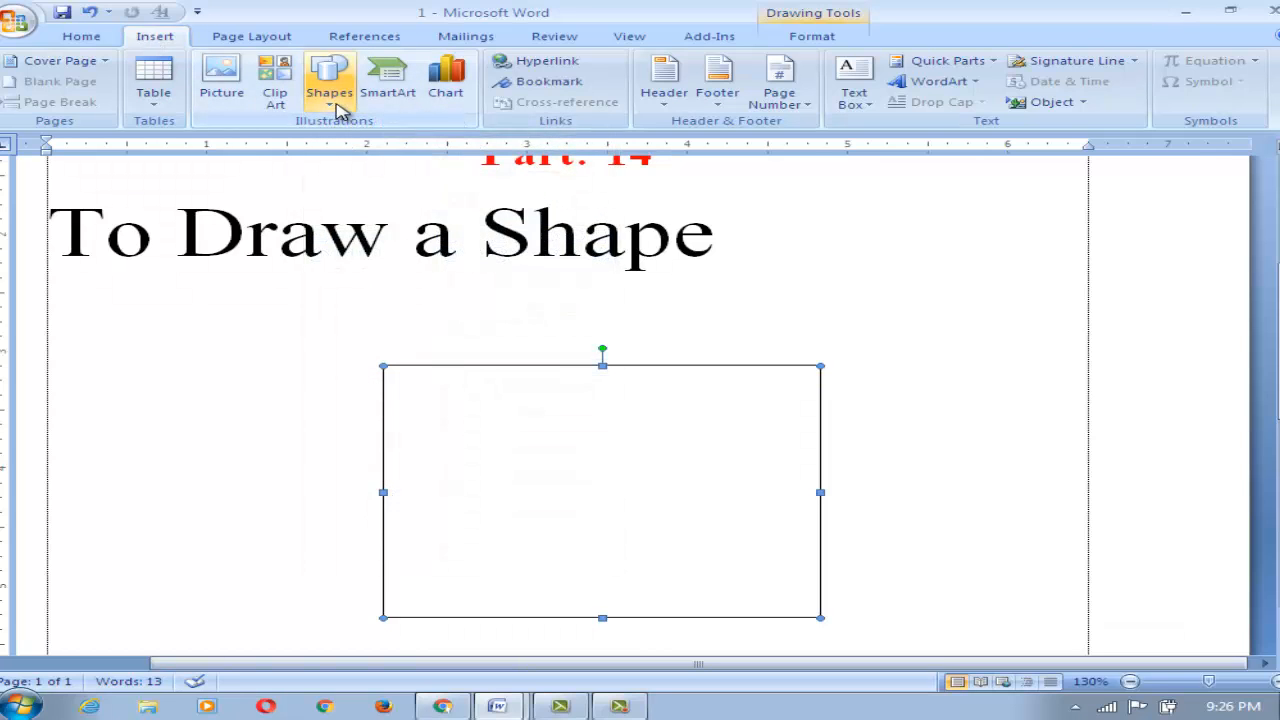
{"action": "left_click", "coordinate": [338, 110]}
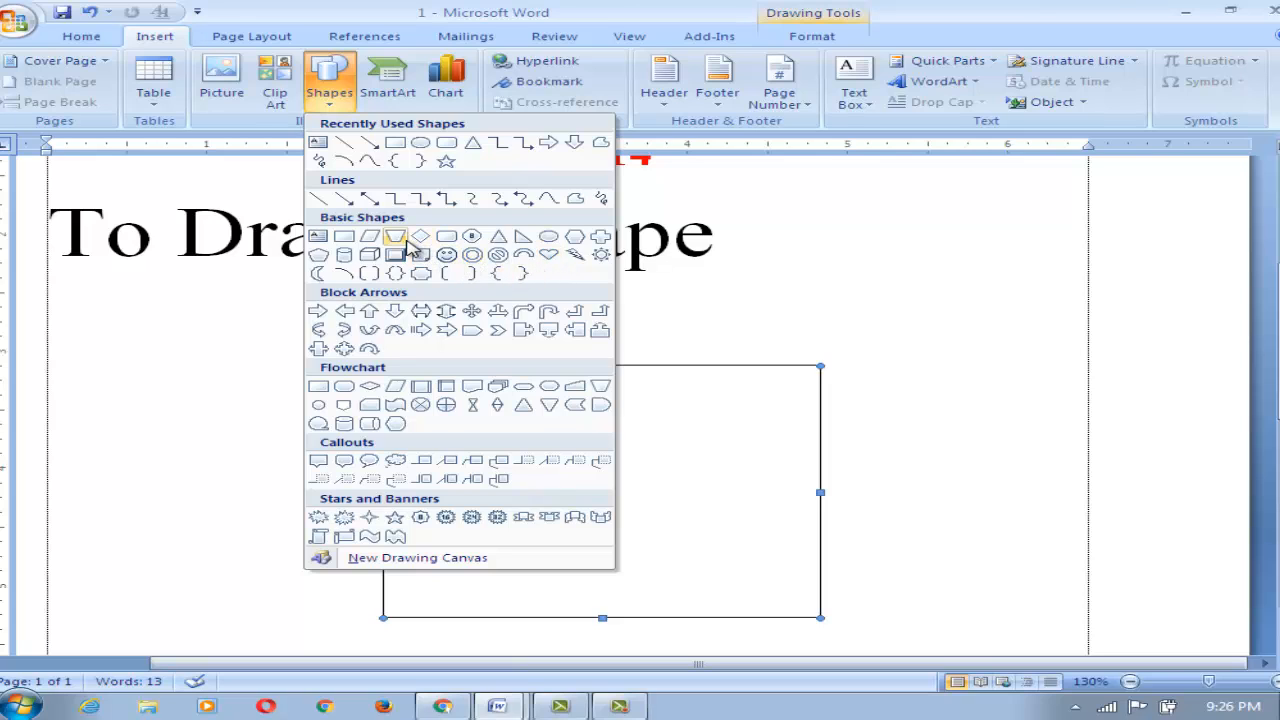
{"action": "left_click", "coordinate": [498, 243]}
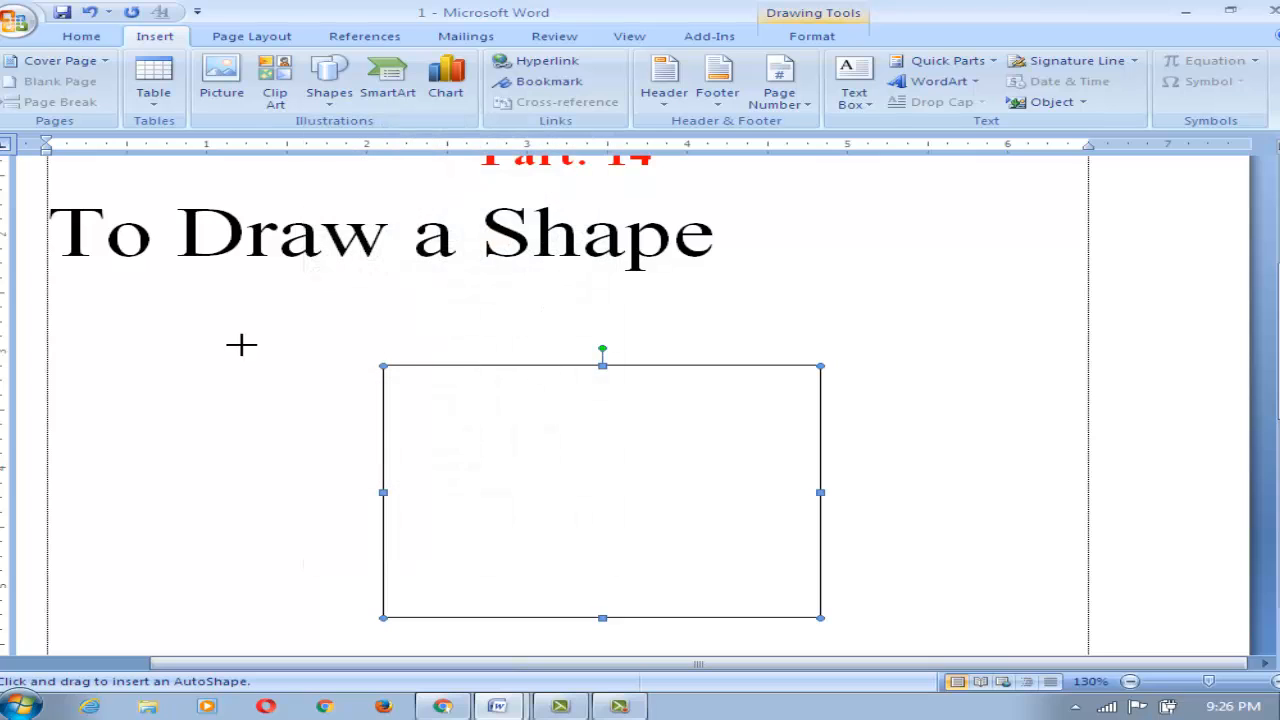
{"action": "left_click_drag", "start_coordinate": [187, 389], "coordinate": [374, 507]}
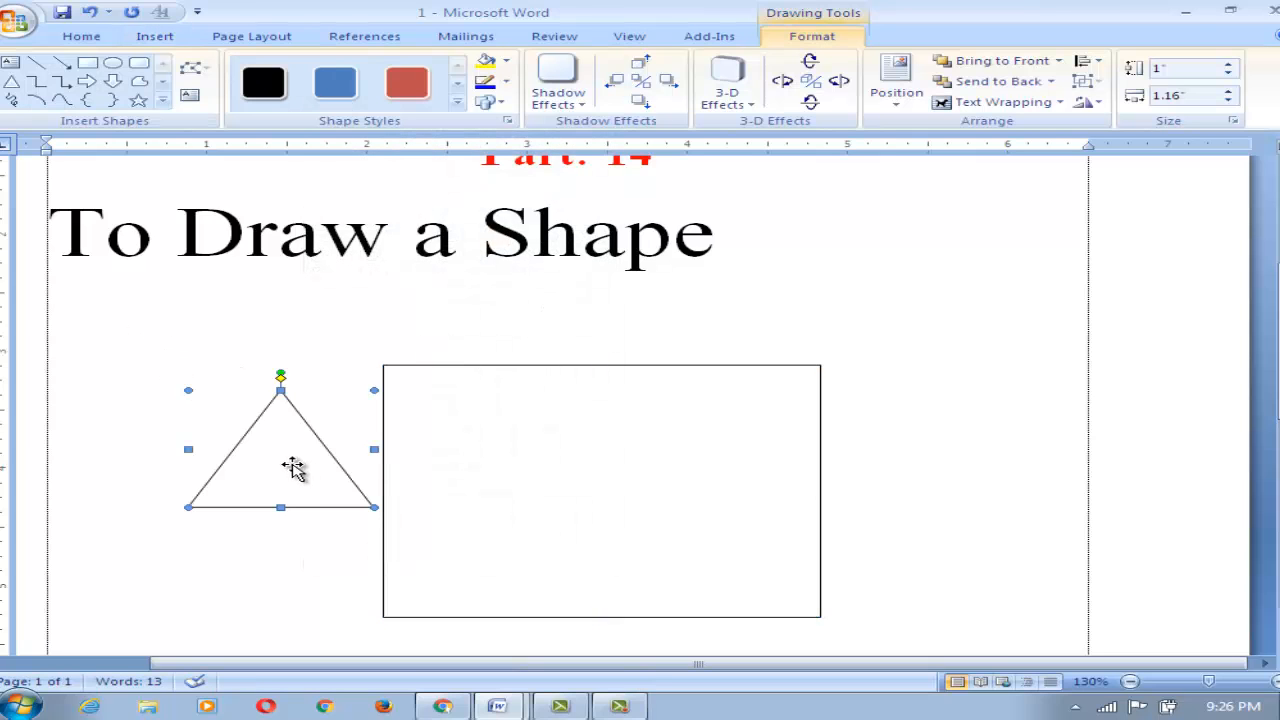
{"action": "mouse_move", "coordinate": [291, 462]}
{"action": "left_mouse_down"}
{"action": "mouse_move", "coordinate": [334, 423]}
{"action": "mouse_move", "coordinate": [473, 354]}
{"action": "mouse_move", "coordinate": [629, 317]}
{"action": "mouse_move", "coordinate": [613, 325]}
{"action": "left_mouse_up"}
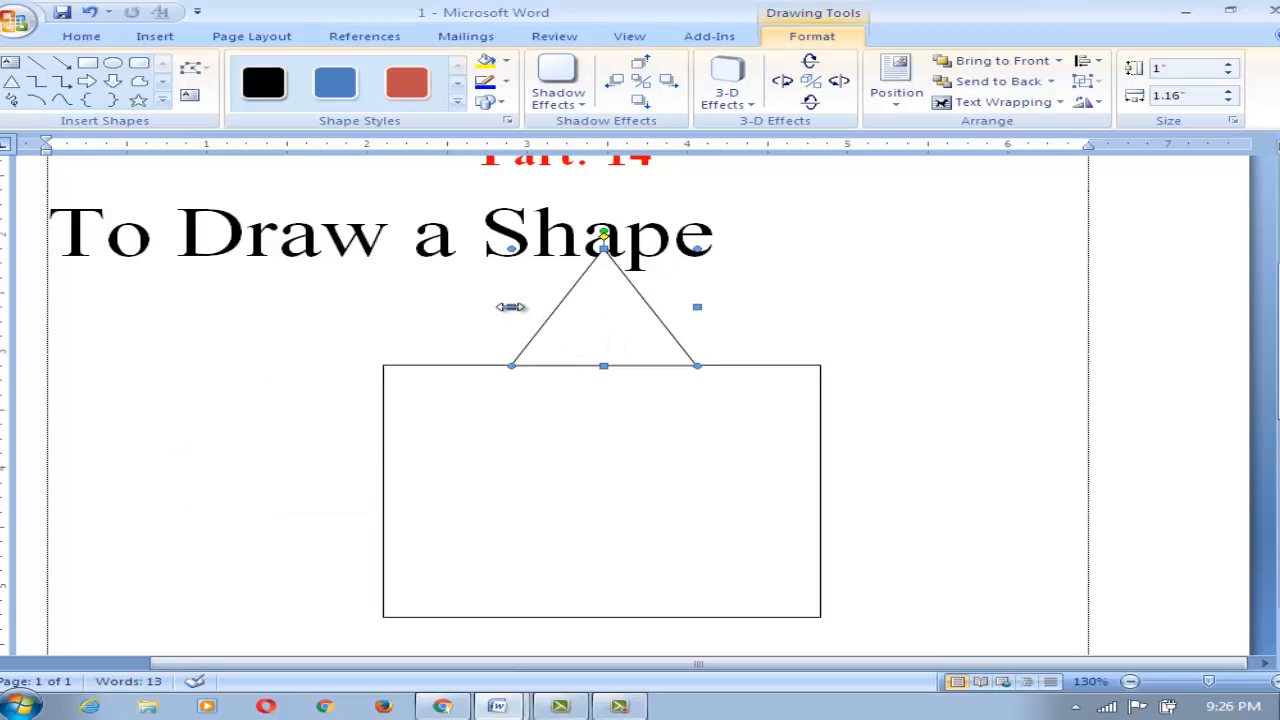
Stretch the triangle into a roof overhanging both sides of the rectangle, about 1.2" high and 3.26" wide
{"action": "left_click_drag", "start_coordinate": [482, 307], "coordinate": [345, 307]}
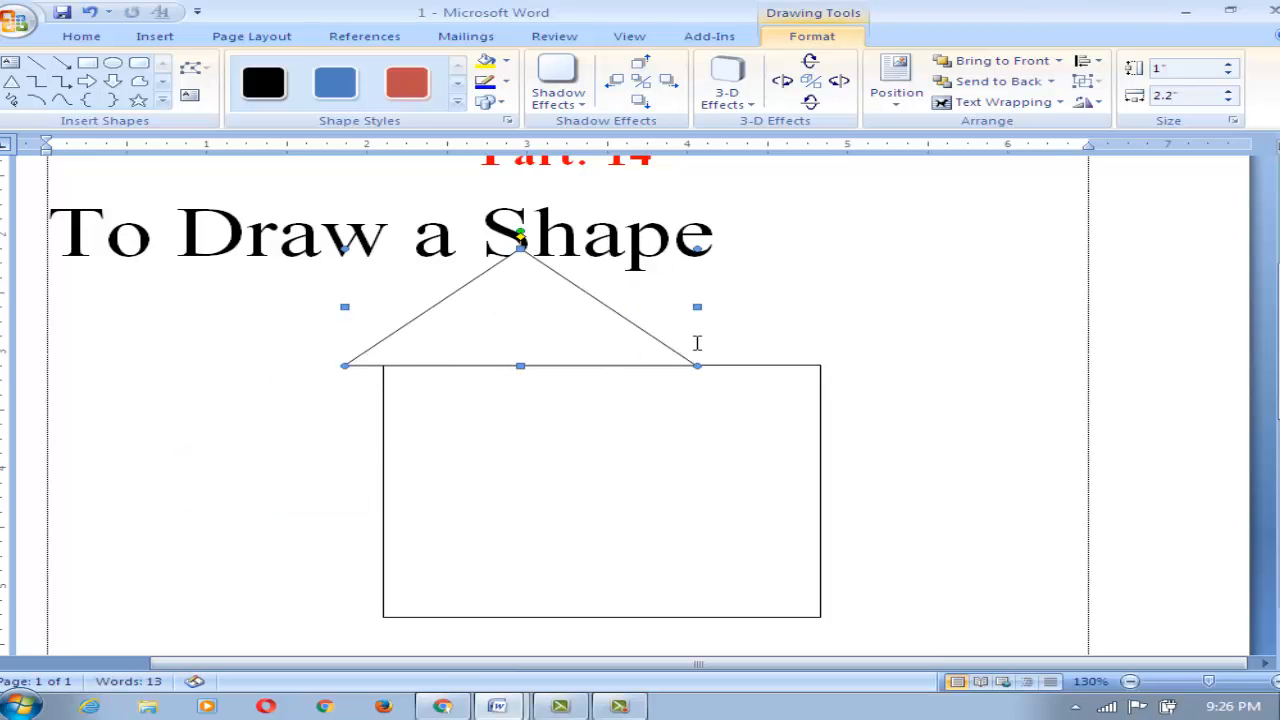
{"action": "left_click_drag", "start_coordinate": [772, 305], "coordinate": [868, 306]}
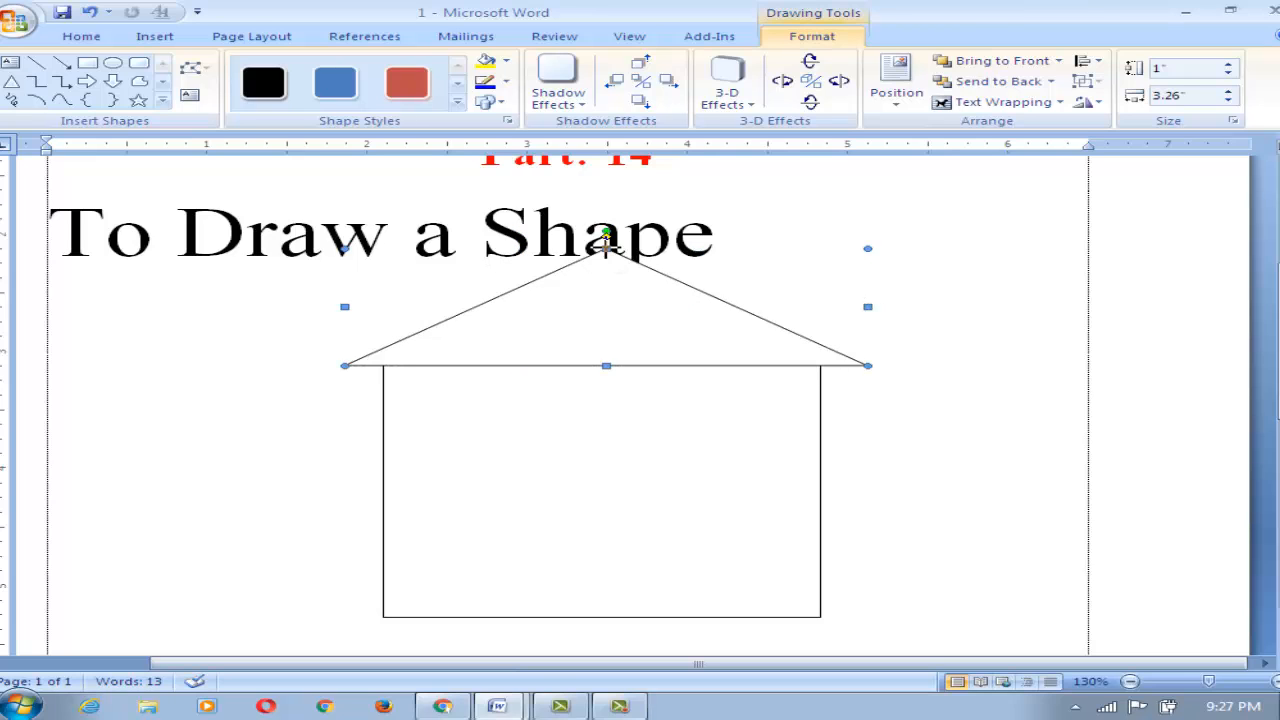
{"action": "left_click_drag", "start_coordinate": [605, 231], "coordinate": [606, 225]}
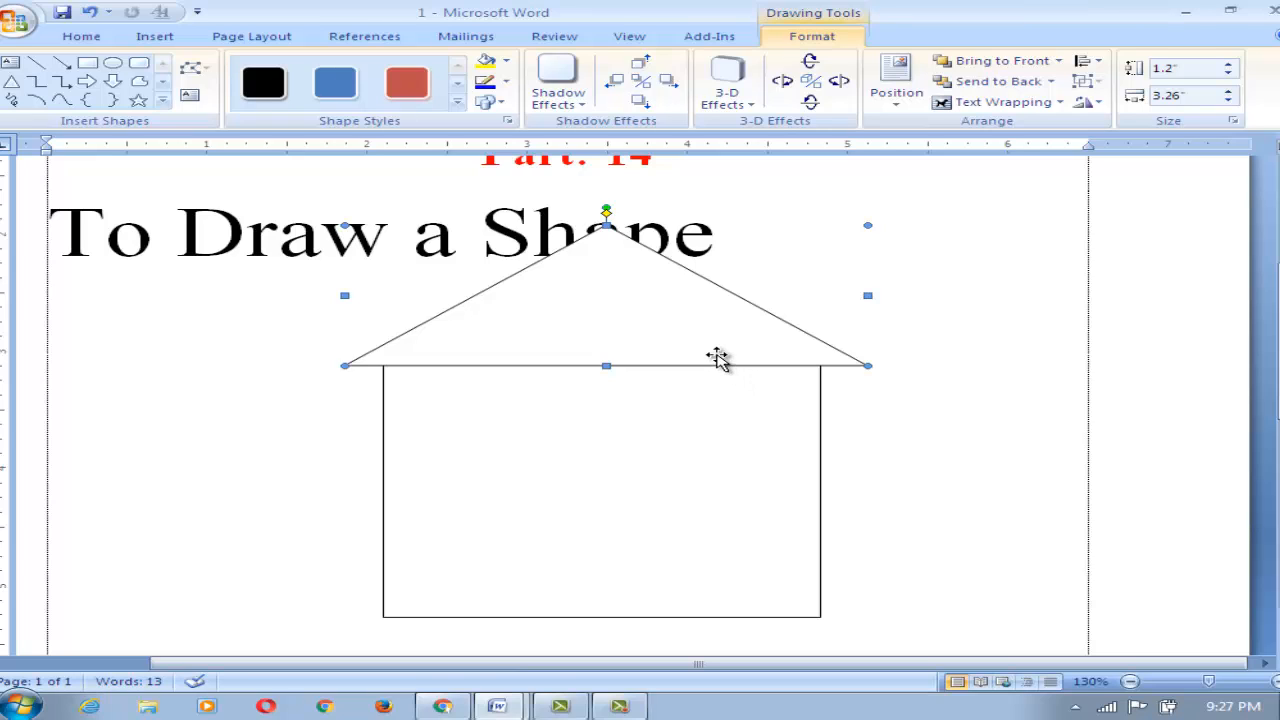
Draw a rectangle about 1.52" high and 0.65" wide and place it as a door at the middle of the house's base
{"action": "left_click", "coordinate": [152, 36]}
{"action": "left_click", "coordinate": [331, 110]}
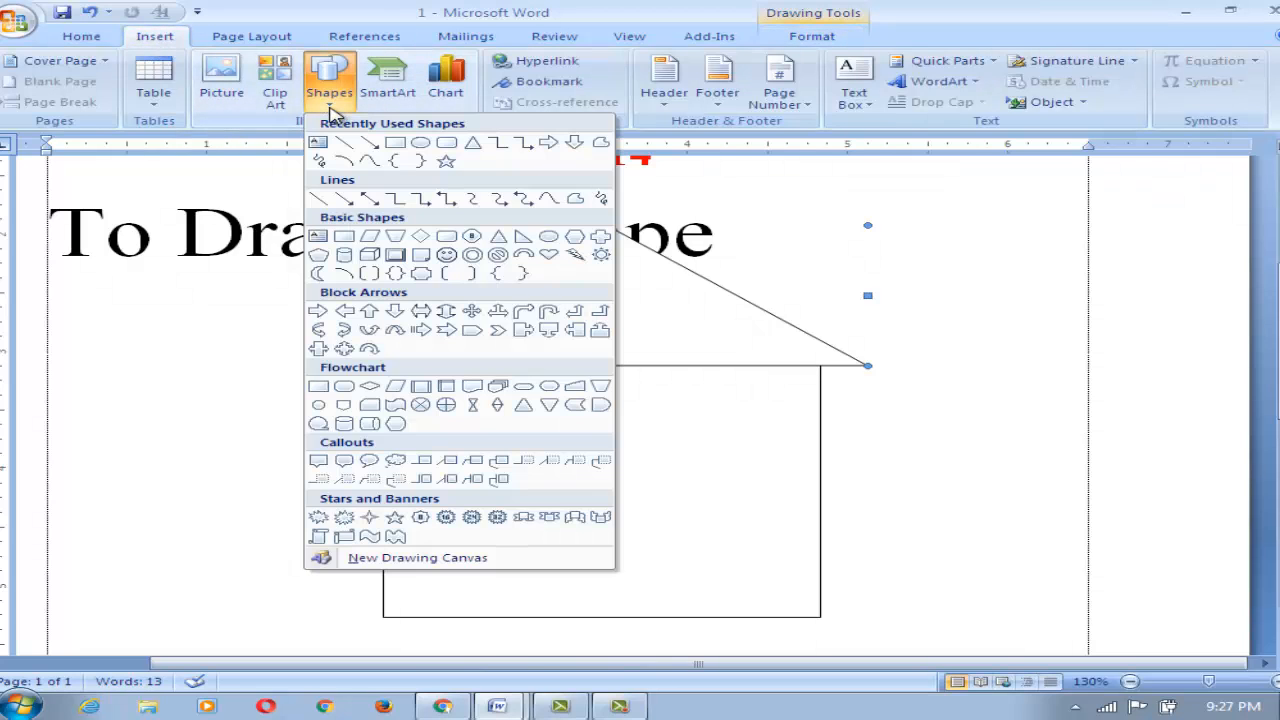
{"action": "left_click", "coordinate": [400, 147]}
{"action": "mouse_move", "coordinate": [936, 358]}
{"action": "left_mouse_down"}
{"action": "mouse_move", "coordinate": [1034, 374]}
{"action": "mouse_move", "coordinate": [1041, 536]}
{"action": "left_mouse_up"}
{"action": "left_click_drag", "start_coordinate": [1004, 436], "coordinate": [605, 512]}
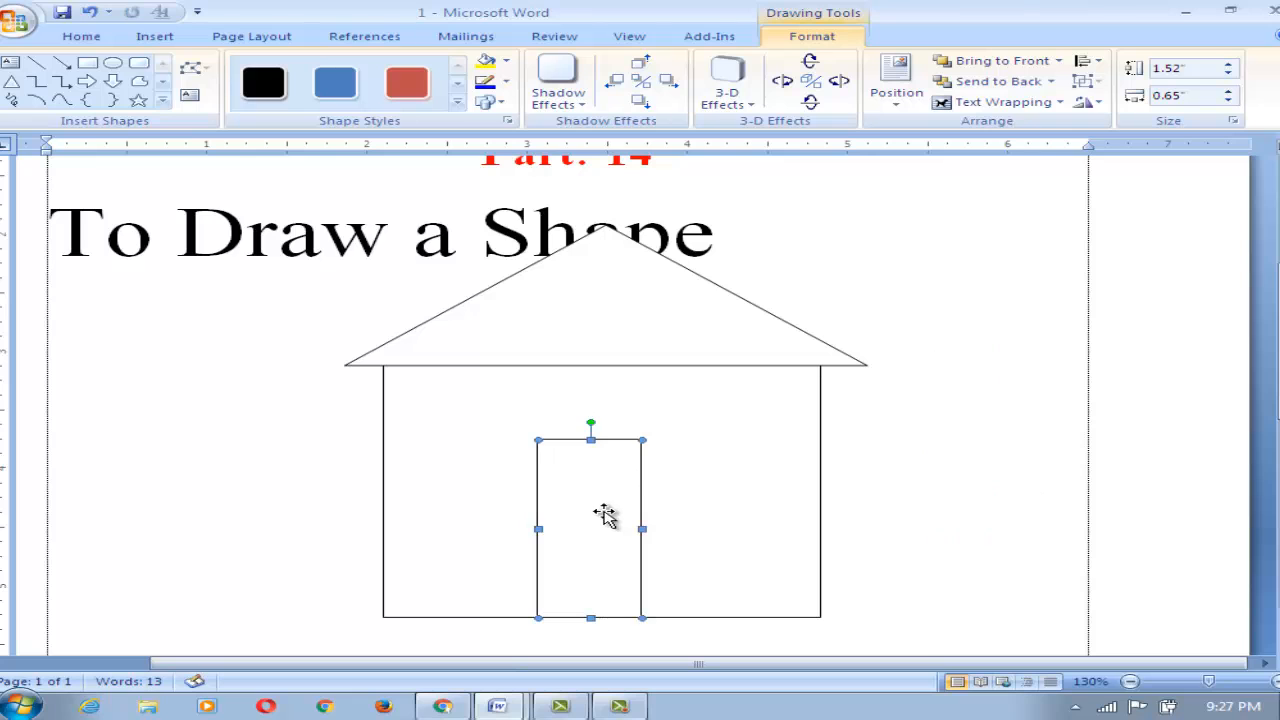
Draw a rectangle about 0.91" high and 0.58" wide and place it as a window to the right of the door
{"action": "left_click", "coordinate": [158, 42]}
{"action": "double_click", "coordinate": [324, 110]}
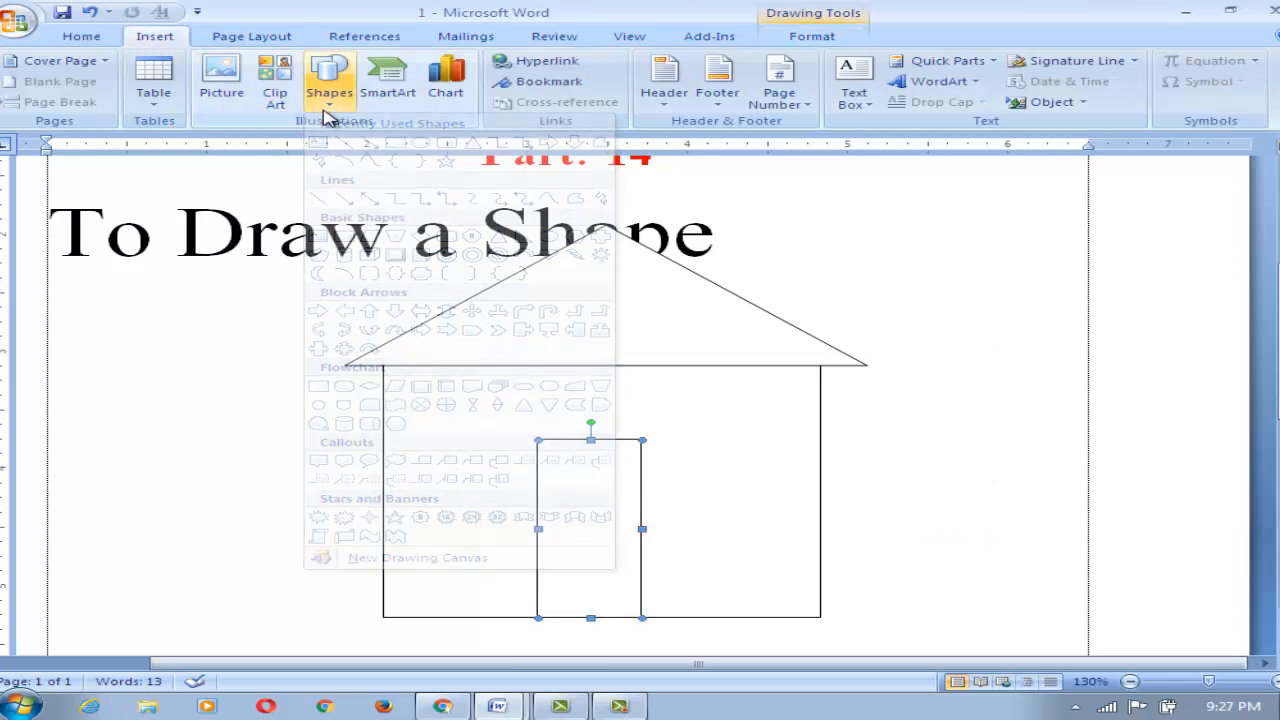
{"action": "left_click", "coordinate": [330, 80]}
{"action": "left_click", "coordinate": [405, 152]}
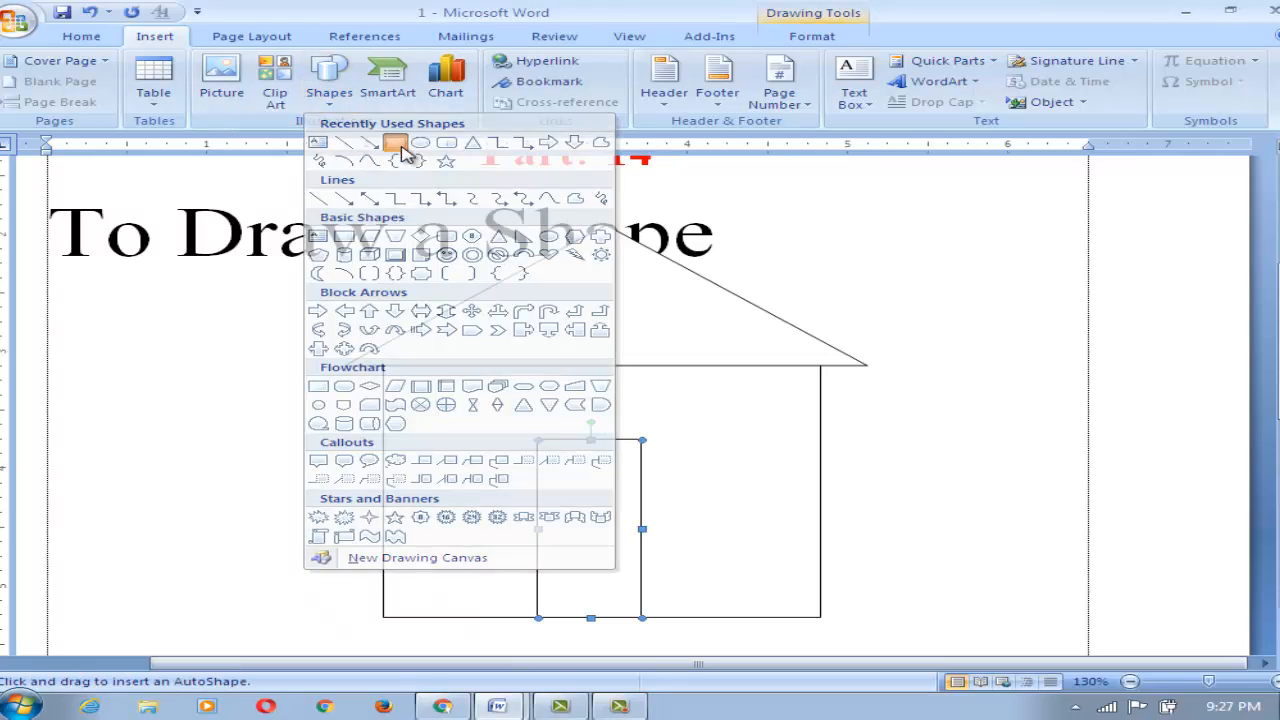
{"action": "mouse_move", "coordinate": [953, 366]}
{"action": "left_mouse_down"}
{"action": "mouse_move", "coordinate": [1046, 374]}
{"action": "mouse_move", "coordinate": [1046, 472]}
{"action": "left_mouse_up"}
{"action": "left_click_drag", "start_coordinate": [1010, 419], "coordinate": [761, 515]}
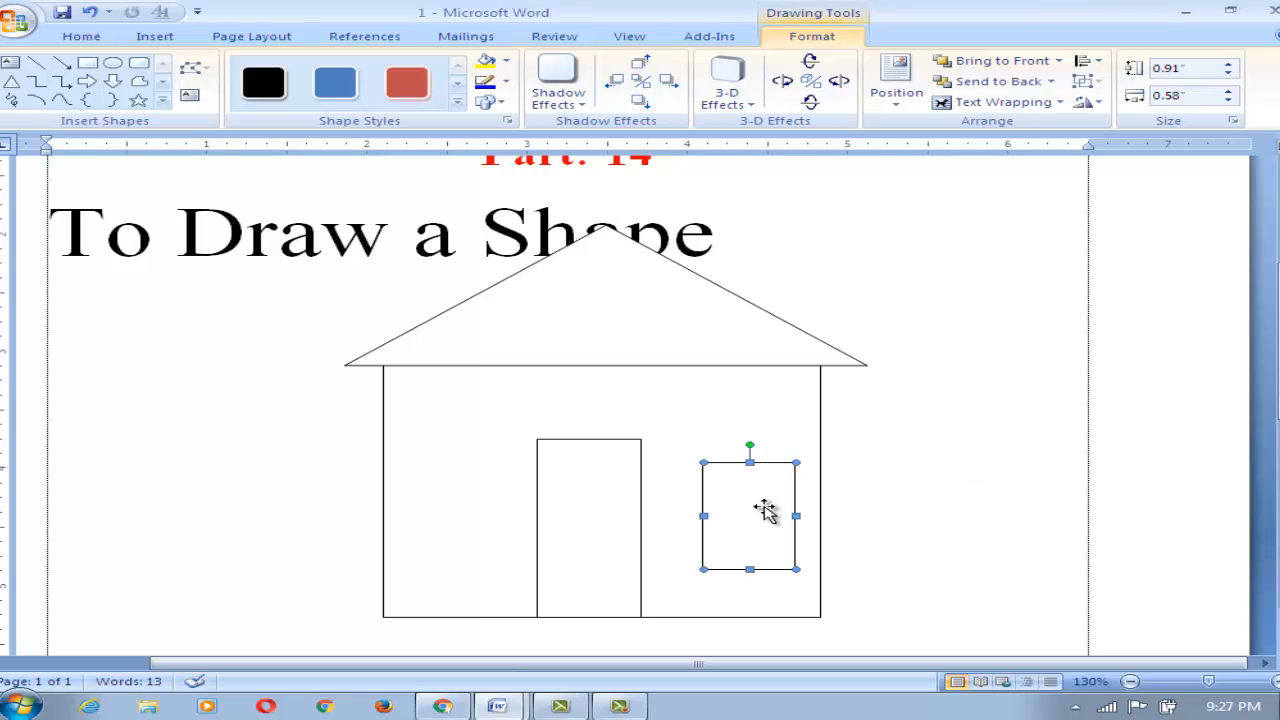
Duplicate the window and place the copy to the left of the door, level with the original
{"action": "left_click", "coordinate": [80, 37]}
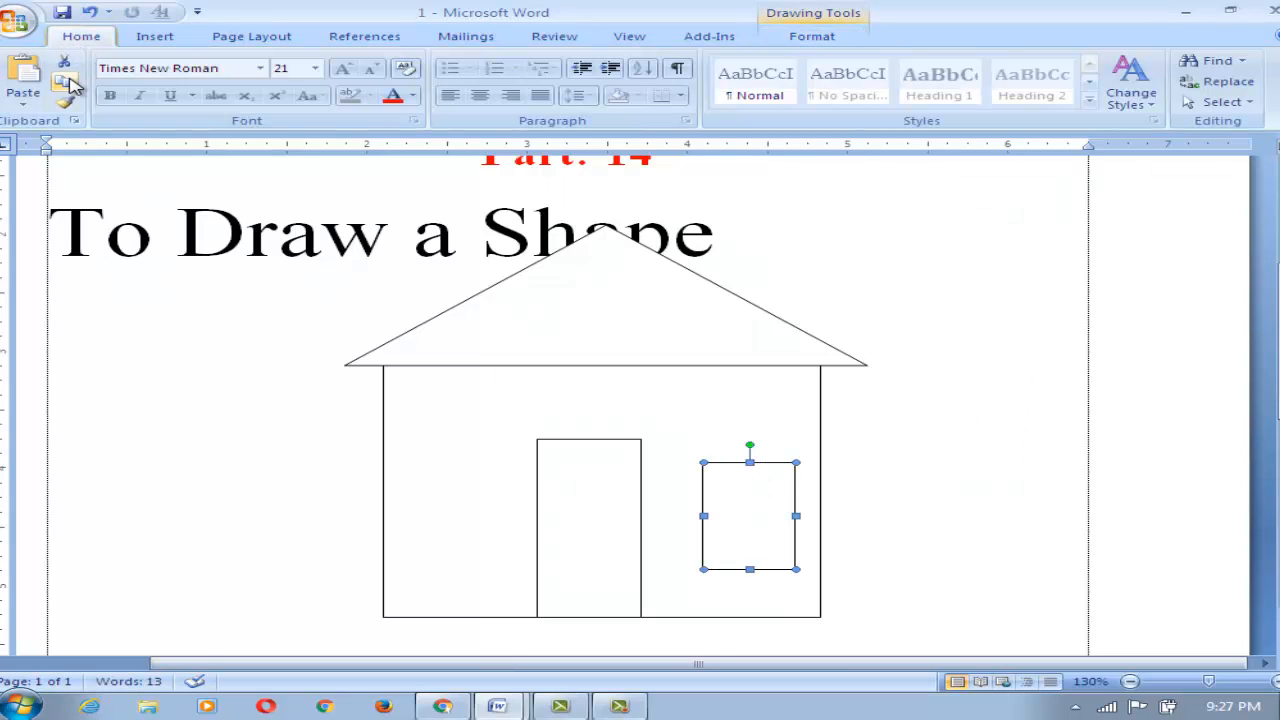
{"action": "left_click", "coordinate": [64, 84]}
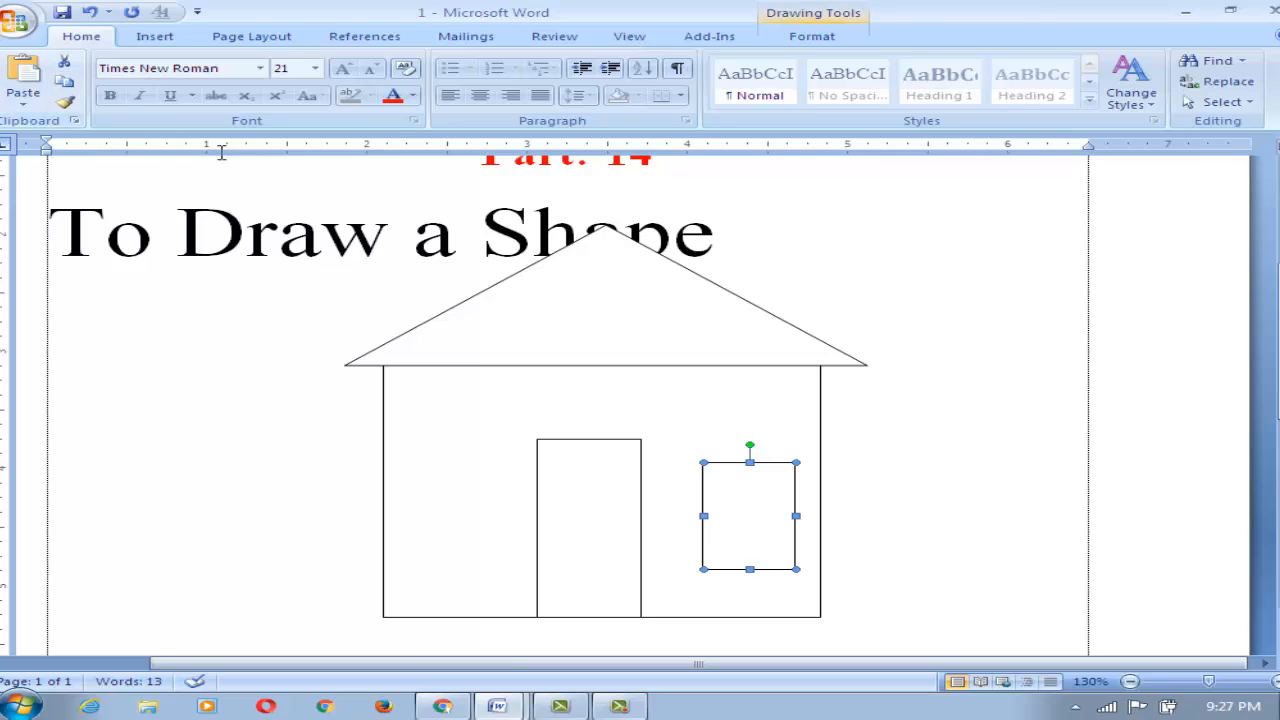
{"action": "left_click", "coordinate": [24, 80]}
{"action": "left_click_drag", "start_coordinate": [770, 520], "coordinate": [446, 503]}
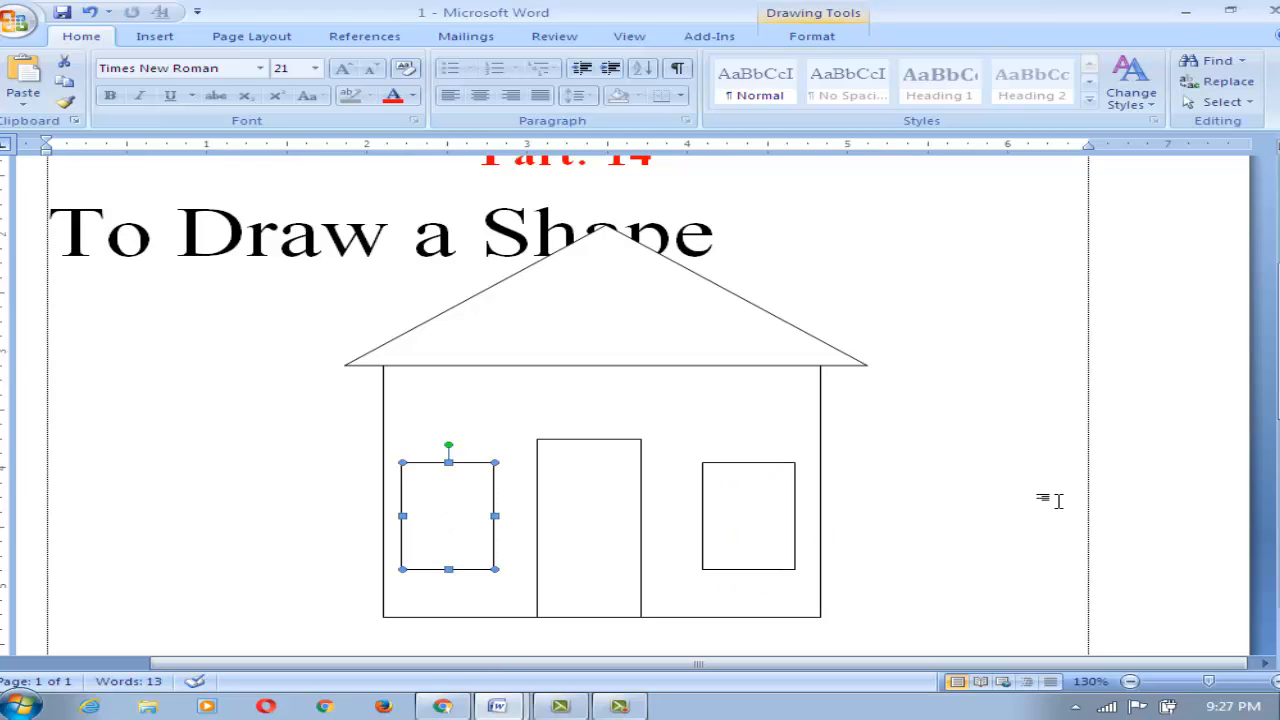
{"action": "left_click", "coordinate": [1043, 453]}
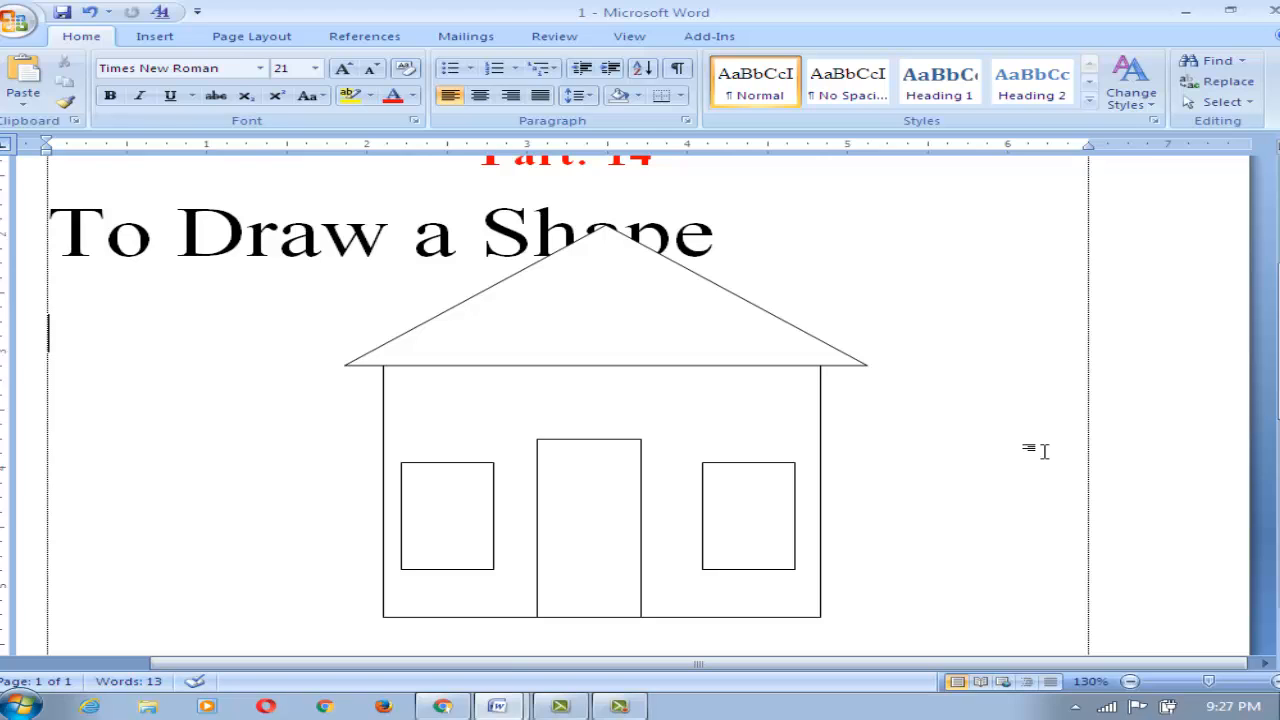
Fill the triangular roof with a medium grey from the theme colors
{"action": "left_click", "coordinate": [633, 303]}
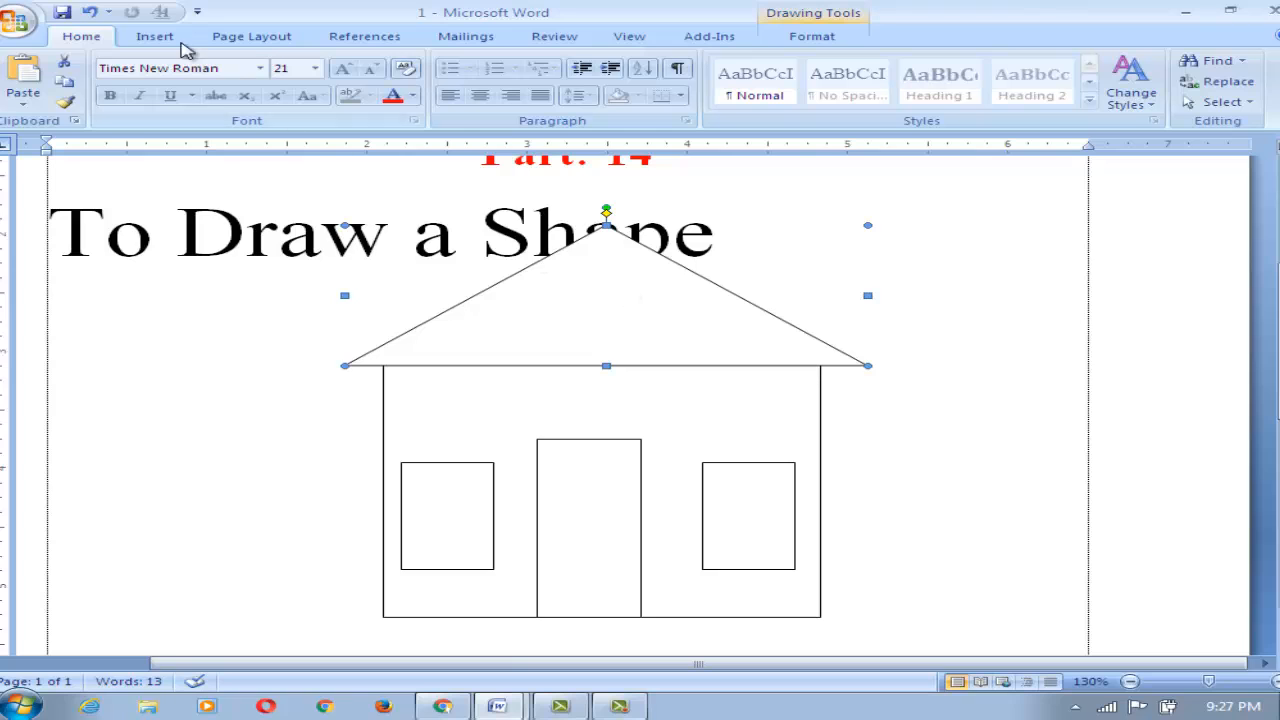
{"action": "left_click", "coordinate": [834, 42]}
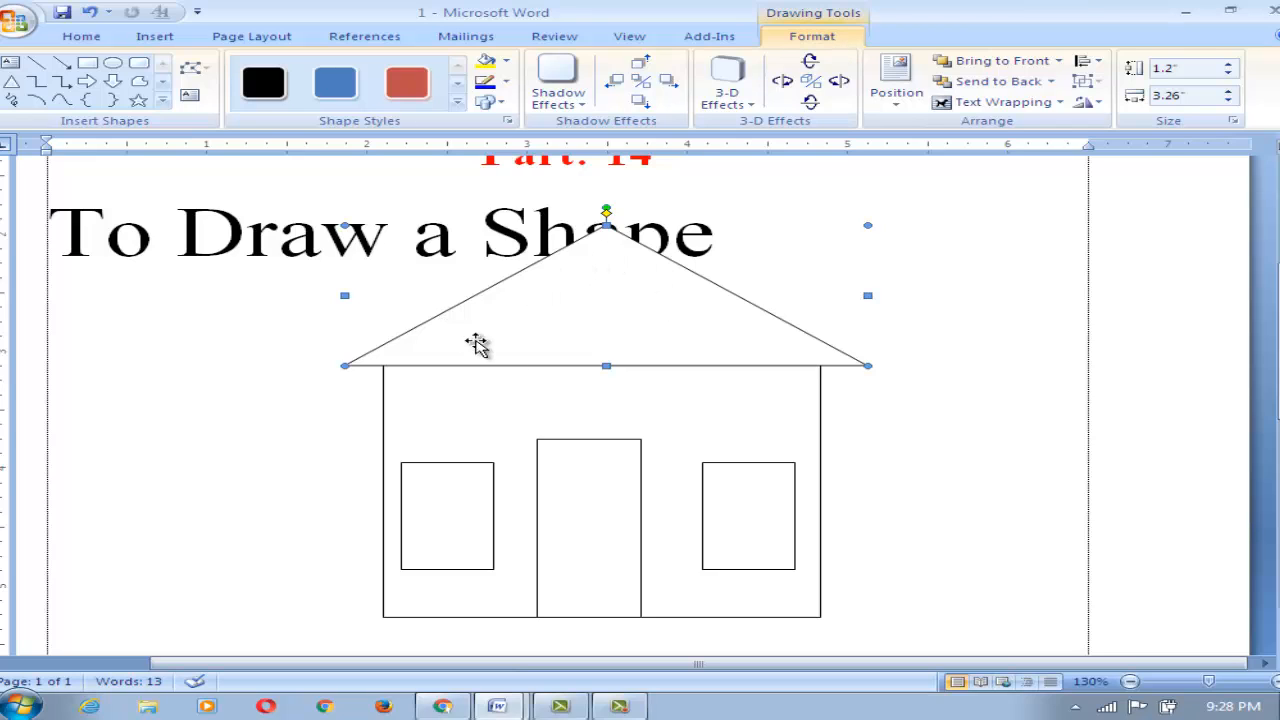
{"action": "left_click", "coordinate": [508, 63]}
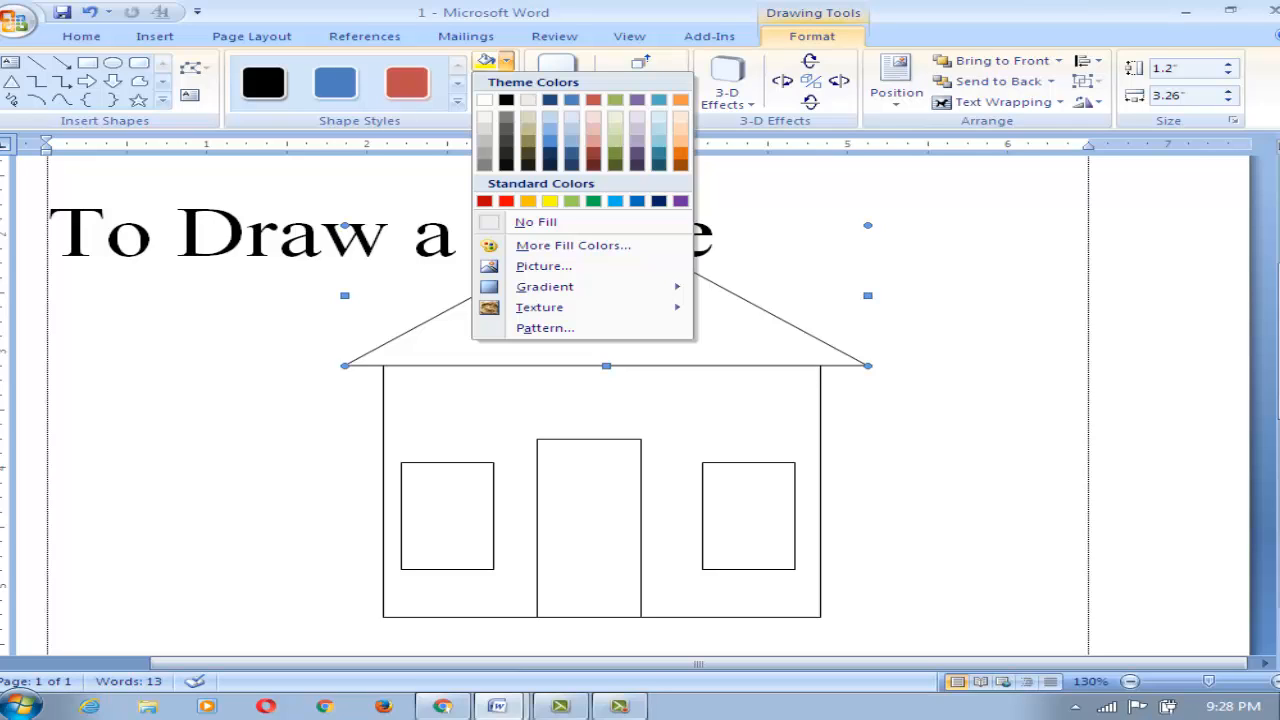
{"action": "left_click", "coordinate": [486, 158]}
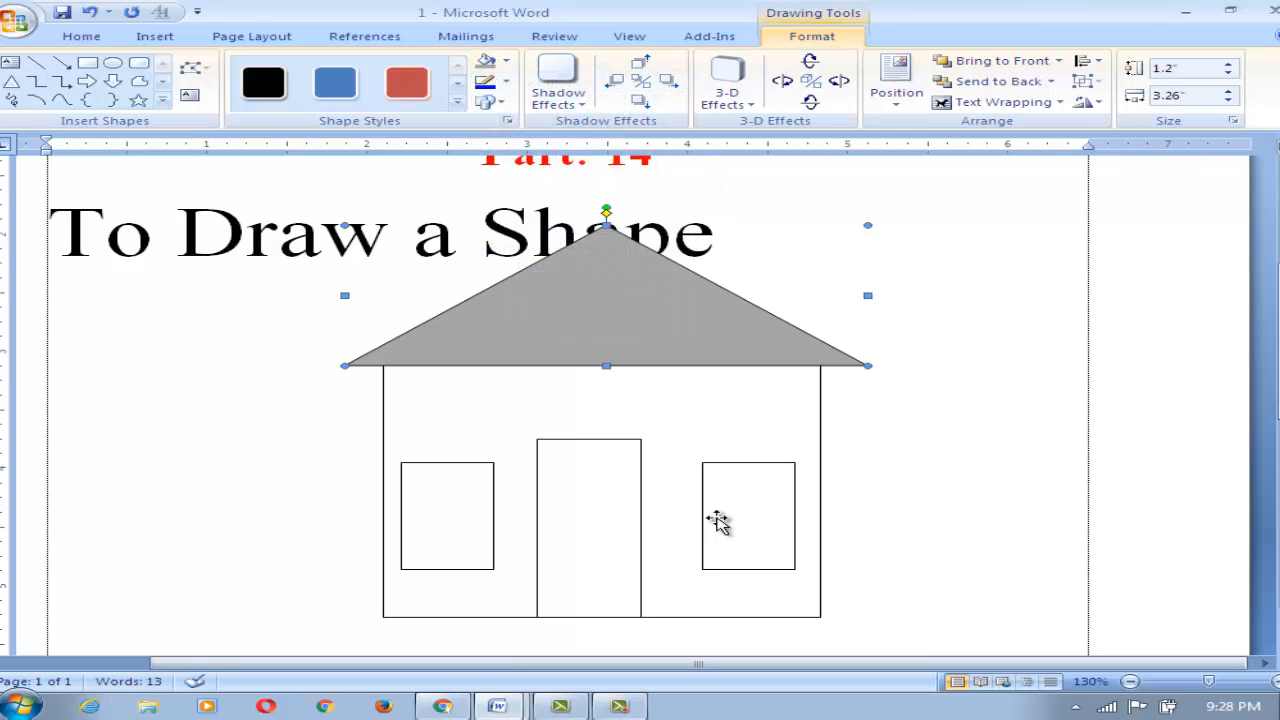
Fill the door with the standard light blue color
{"action": "left_click", "coordinate": [567, 509]}
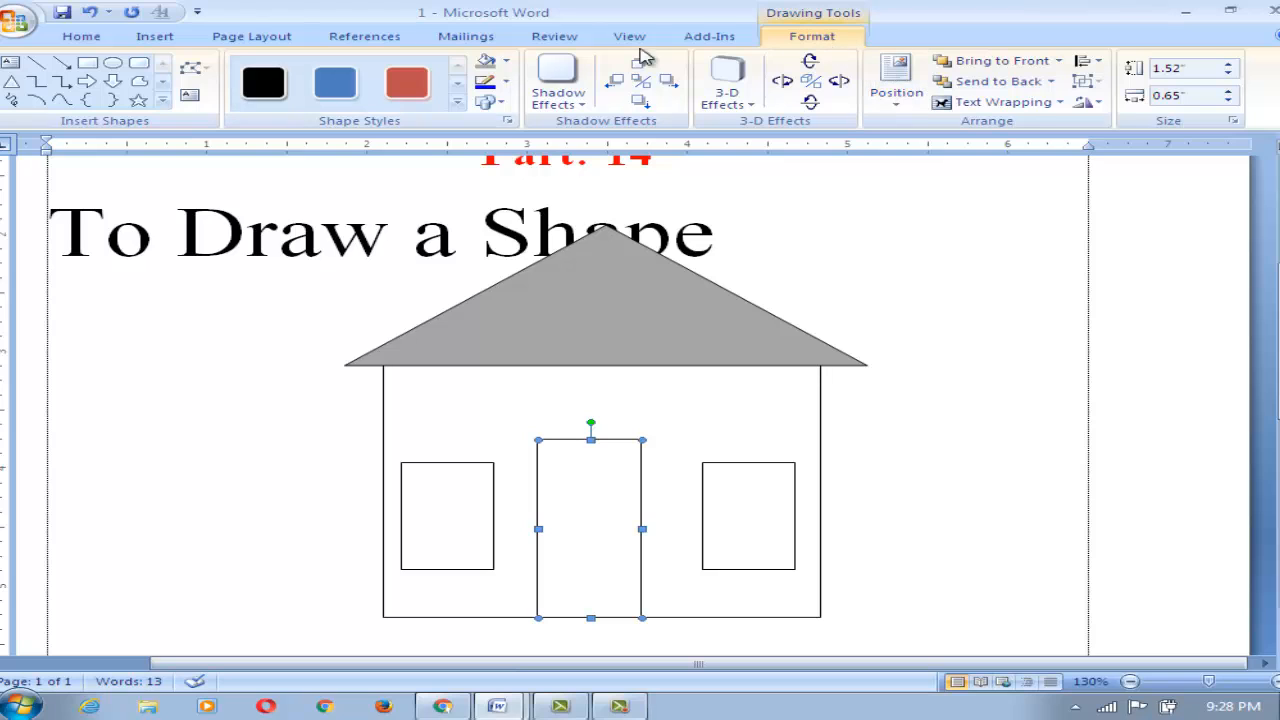
{"action": "left_click", "coordinate": [508, 63]}
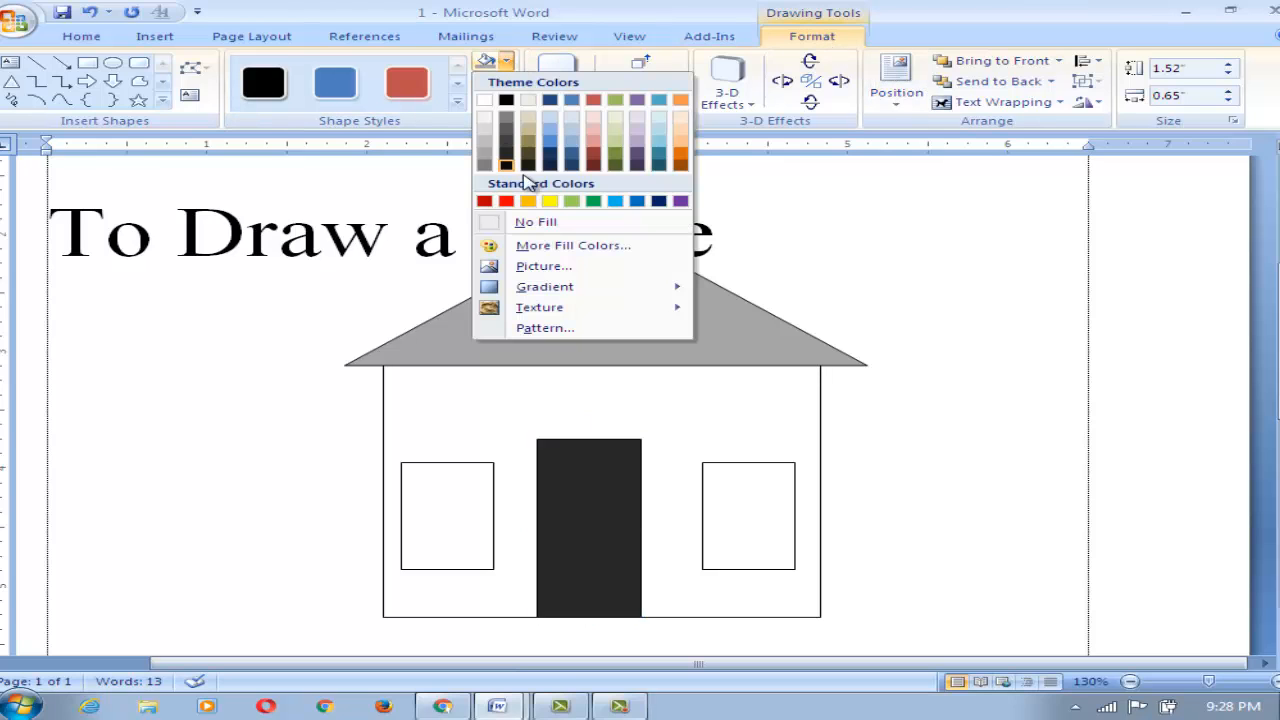
{"action": "left_click", "coordinate": [613, 201]}
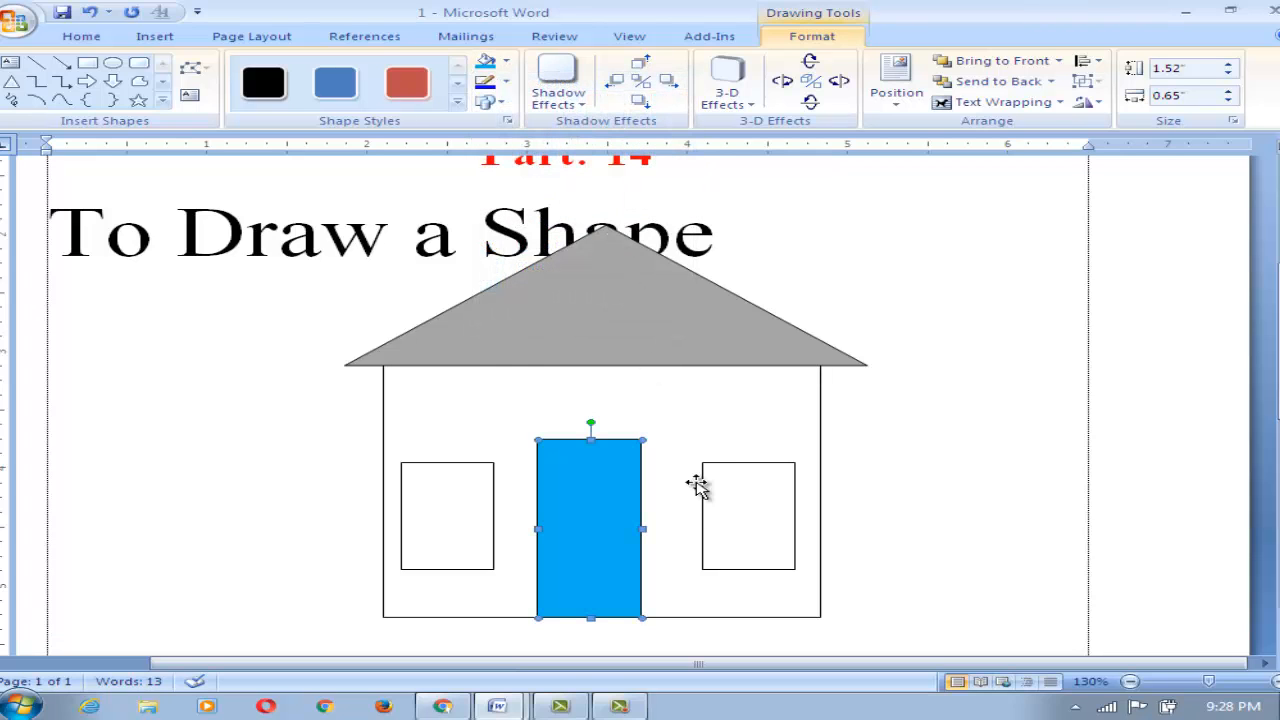
Fill both windows with the same light pink shade from the theme colors
{"action": "left_click", "coordinate": [755, 527]}
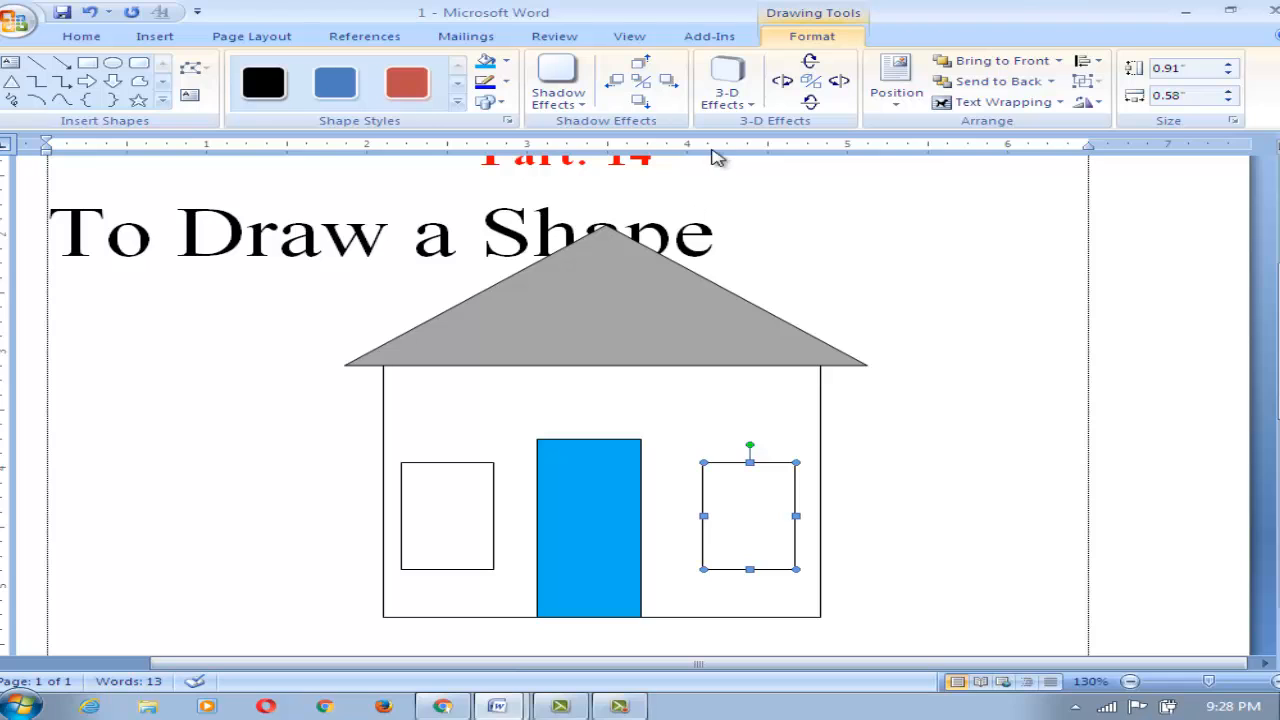
{"action": "left_click", "coordinate": [508, 63]}
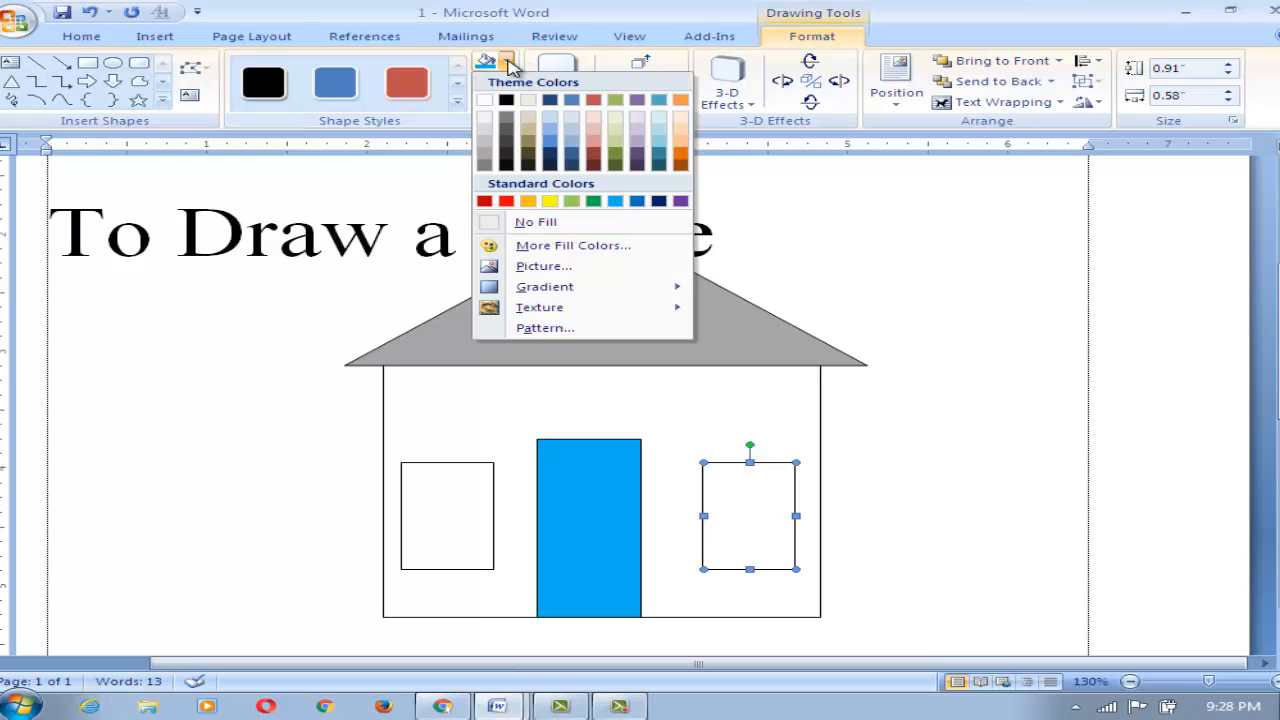
{"action": "left_click", "coordinate": [594, 132]}
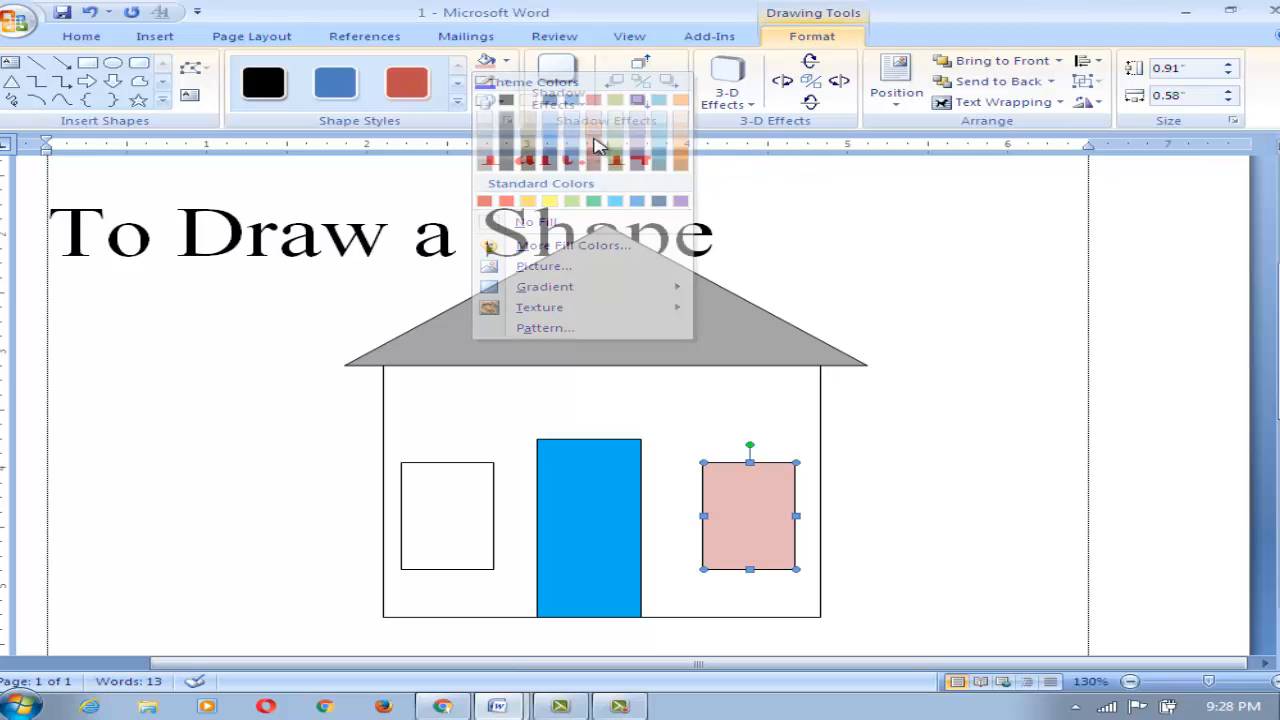
{"action": "left_click", "coordinate": [470, 490]}
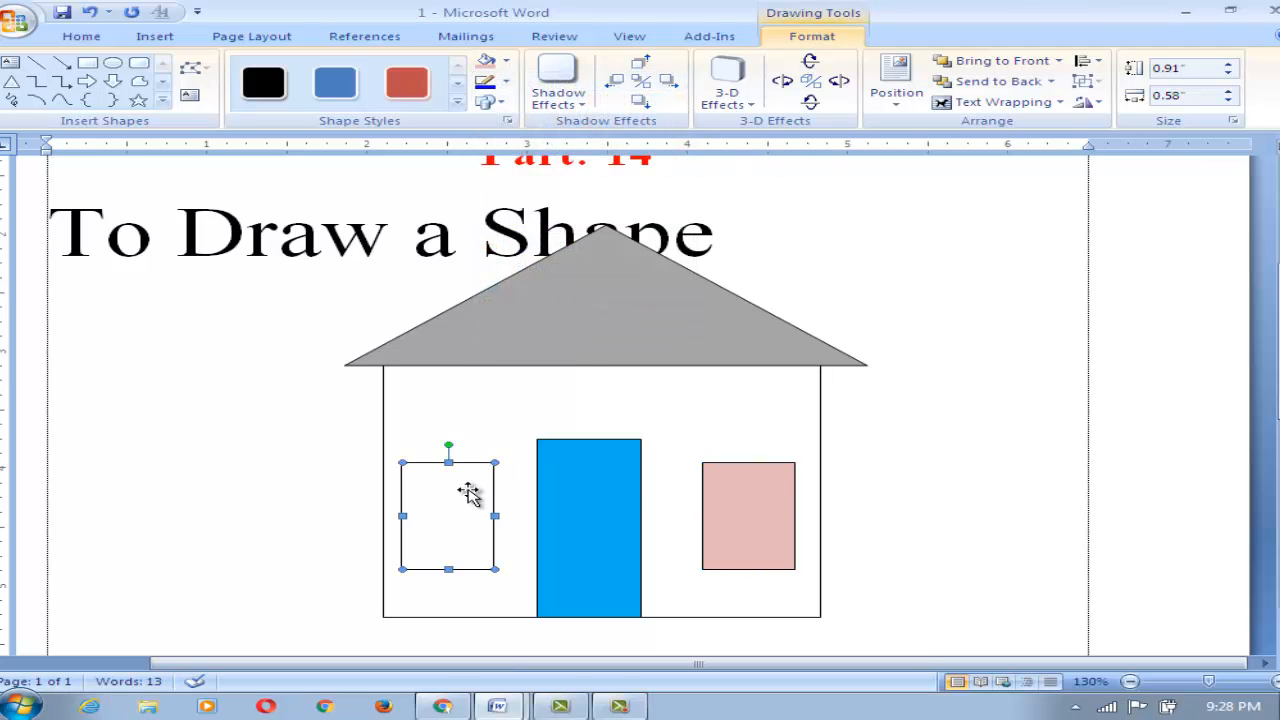
{"action": "left_click", "coordinate": [509, 64]}
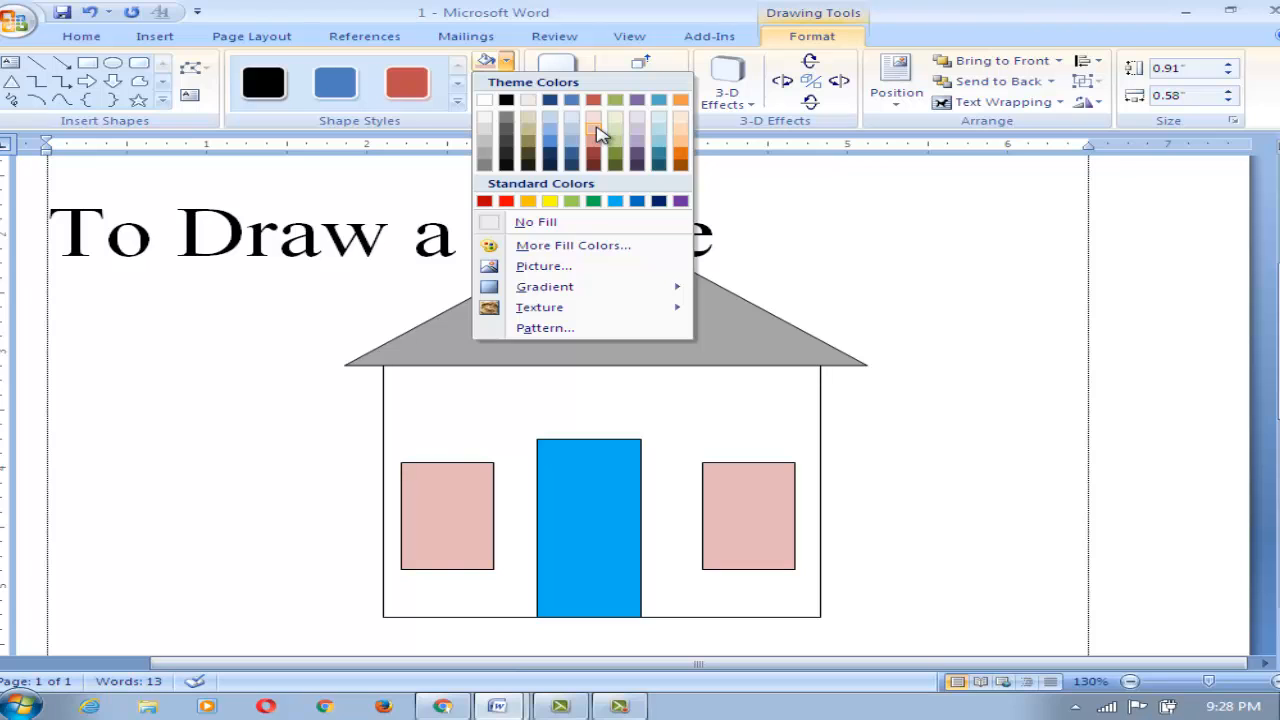
{"action": "left_click", "coordinate": [596, 132]}
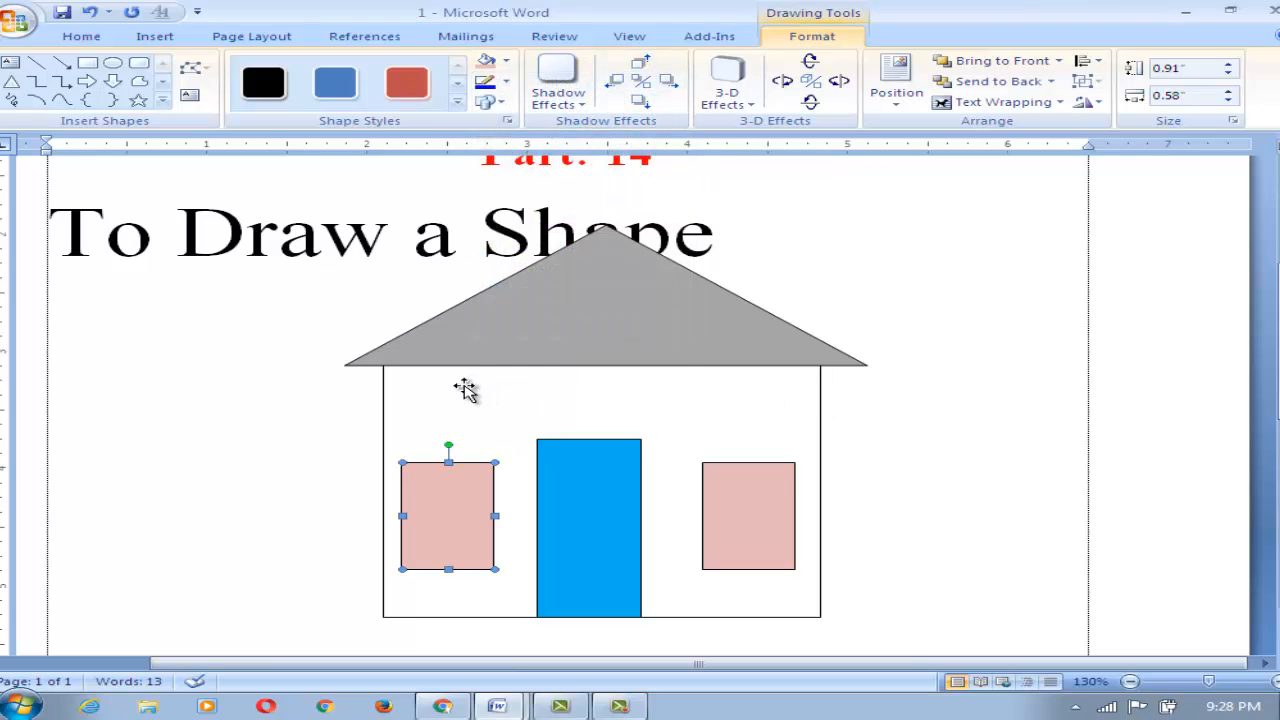
Fill the large wall rectangle of the house with a light tan theme color
{"action": "left_click", "coordinate": [742, 386]}
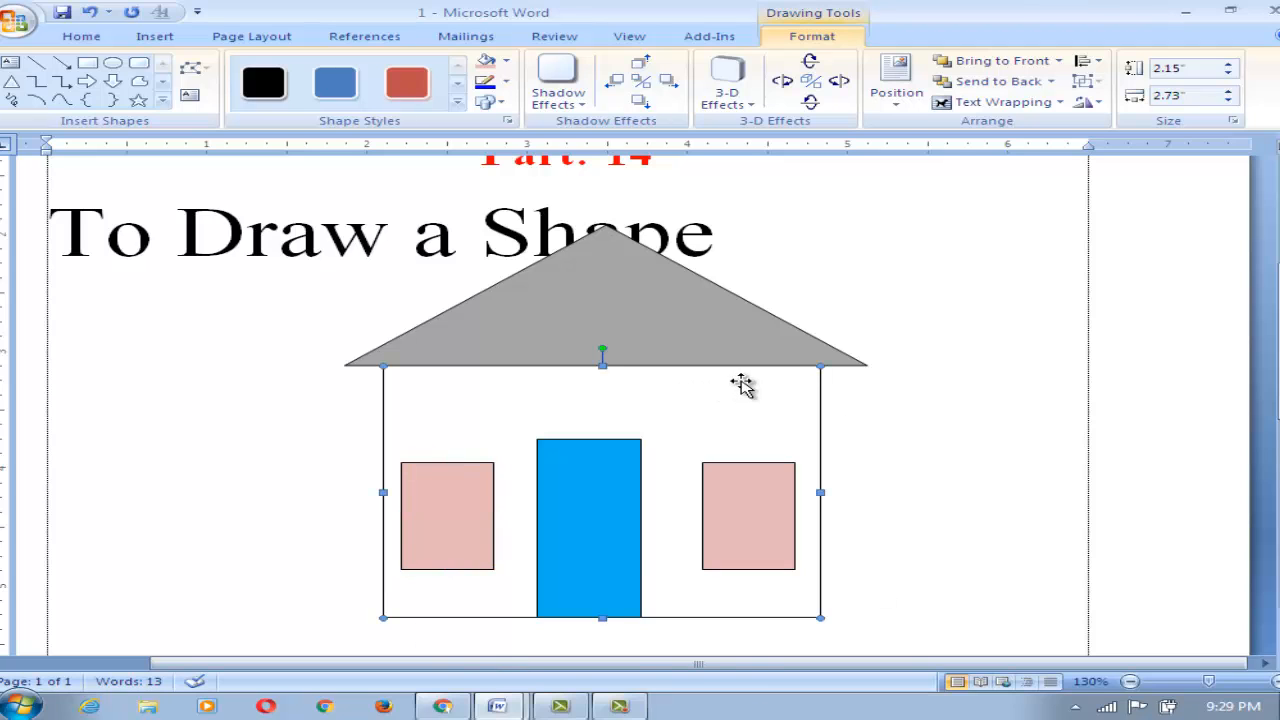
{"action": "left_click", "coordinate": [508, 62]}
{"action": "left_click", "coordinate": [508, 62]}
{"action": "left_click", "coordinate": [508, 62]}
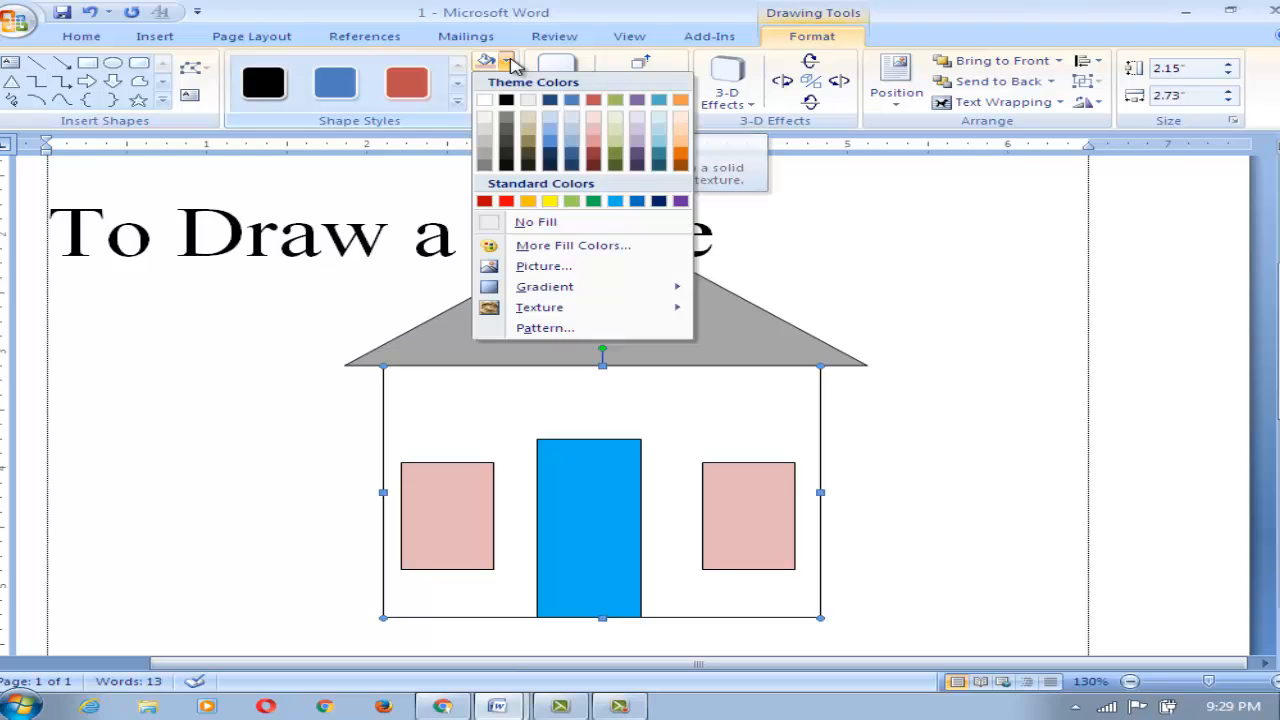
{"action": "left_click", "coordinate": [529, 124]}
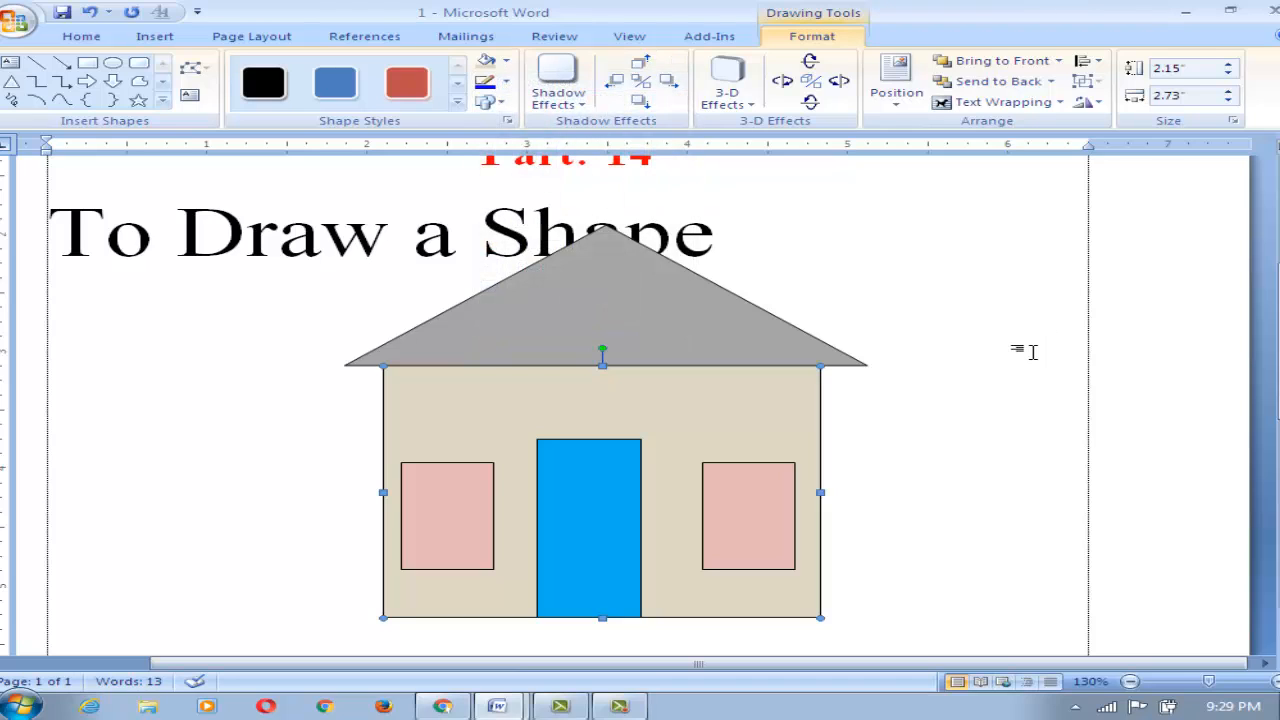